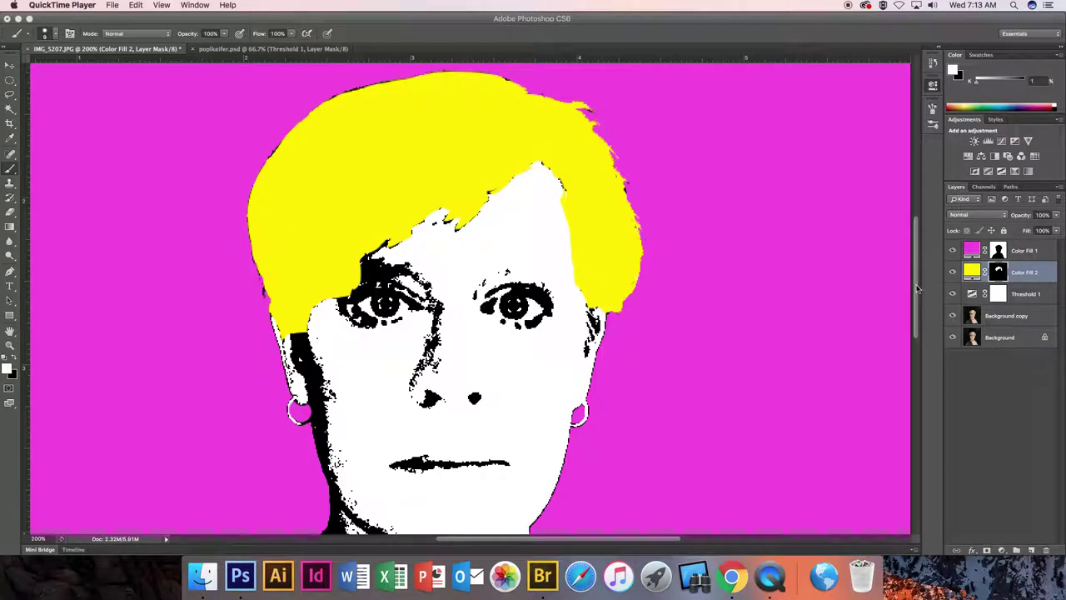
- Check Color Fill 2's mask properties, then zoom out to show the whole portrait
double_click(1000, 272)
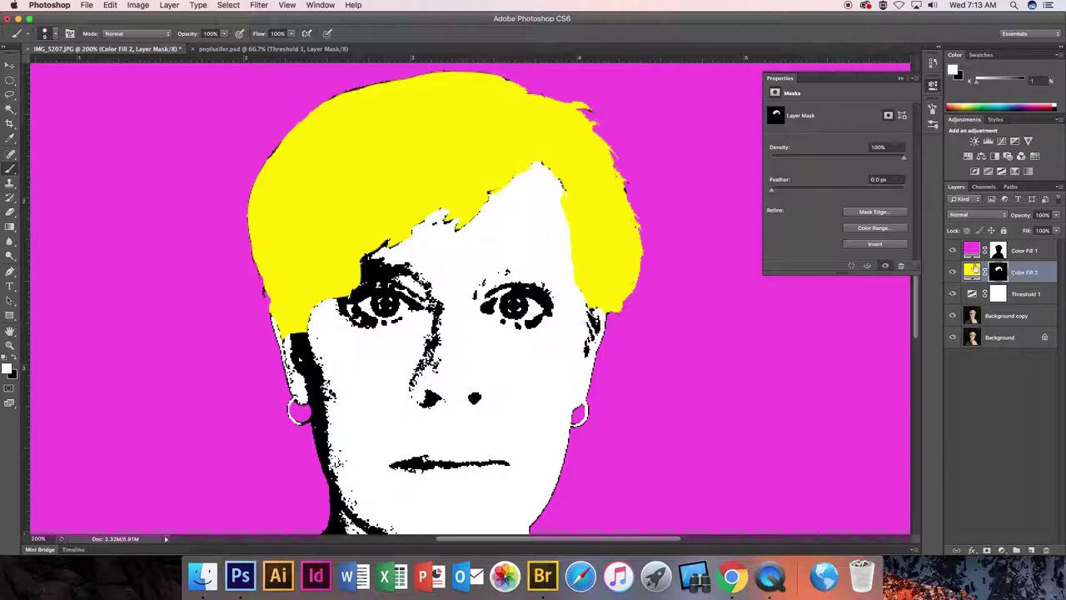
click(900, 78)
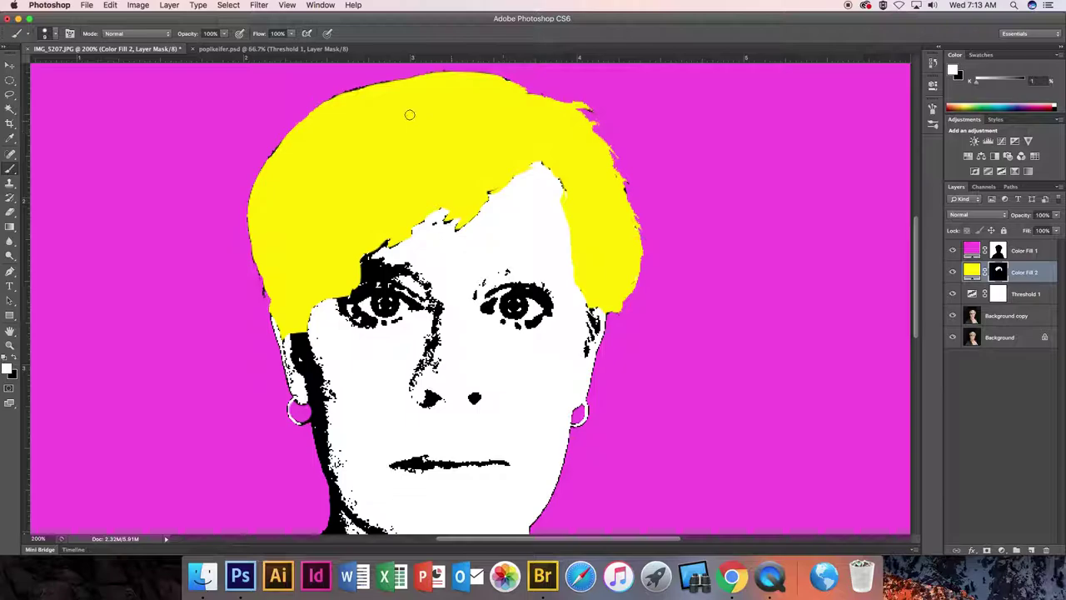
key(super+minus)
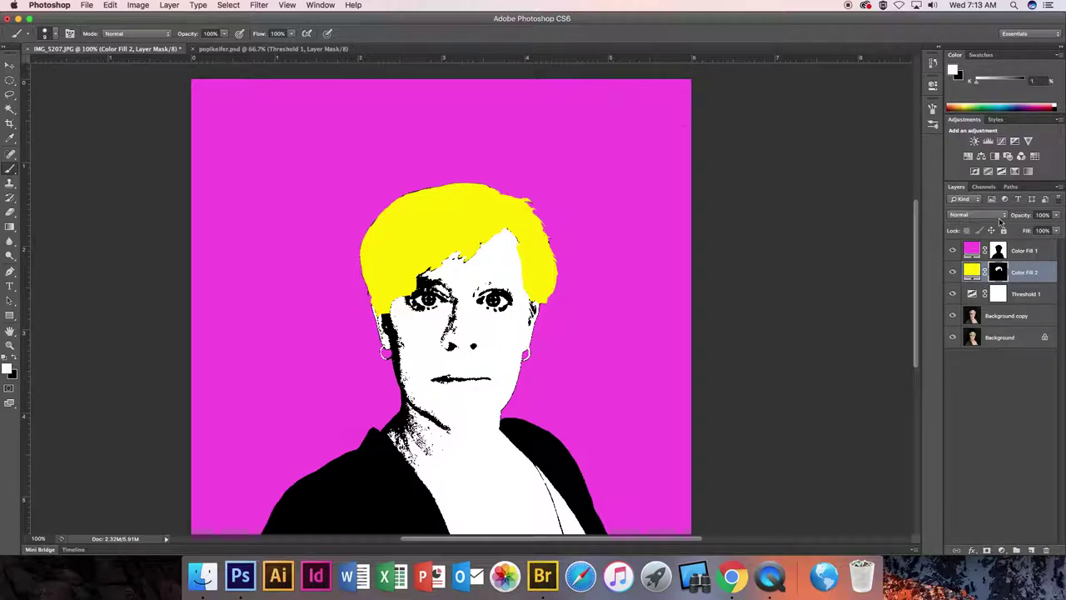
- Set Color Fill 2's blend mode to Multiply and select Color Fill 1's colour thumbnail
click(1002, 217)
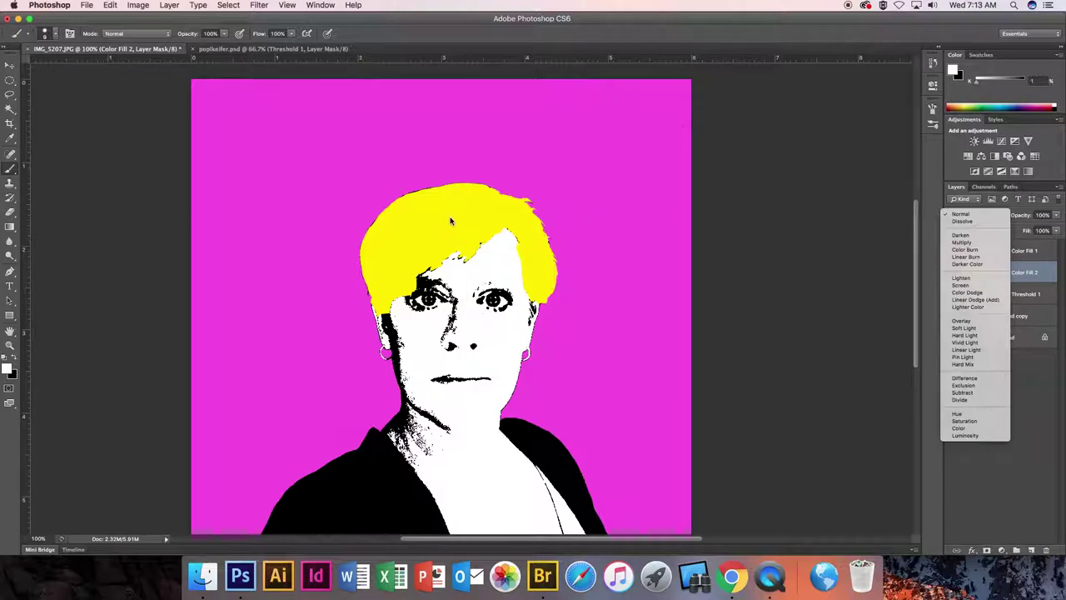
click(964, 243)
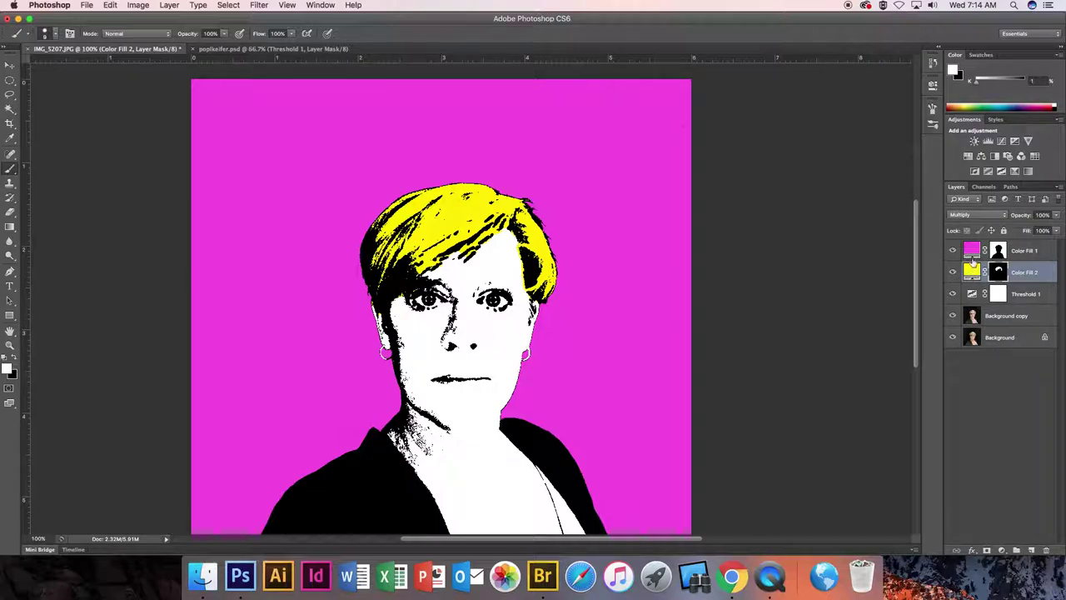
click(975, 252)
click(974, 253)
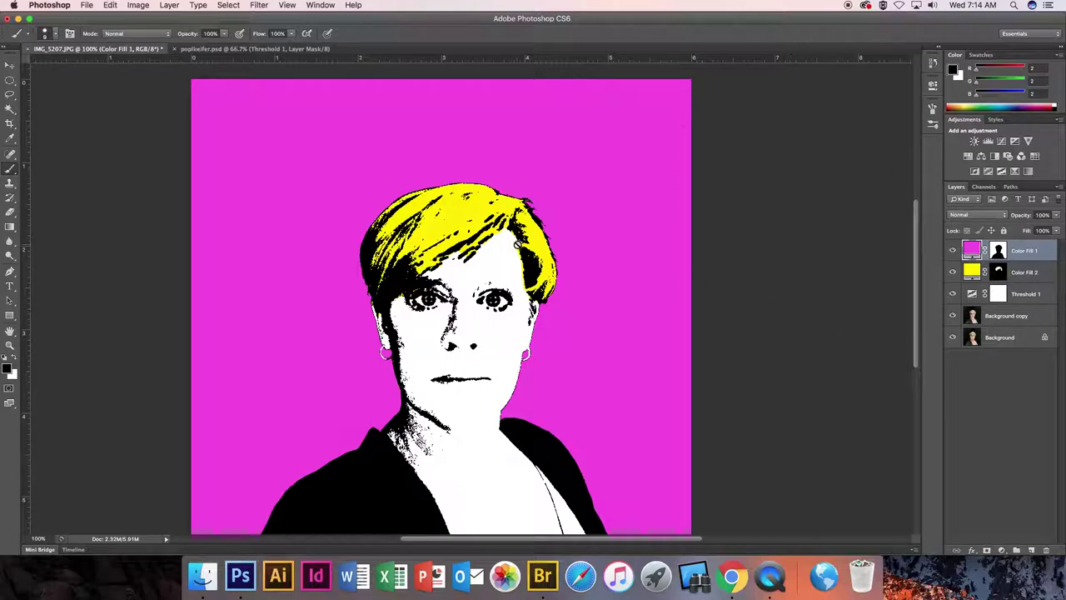
- Use the Magic Wand on the Threshold 1 layer to select the white face area
scroll(516, 245, down, 2)
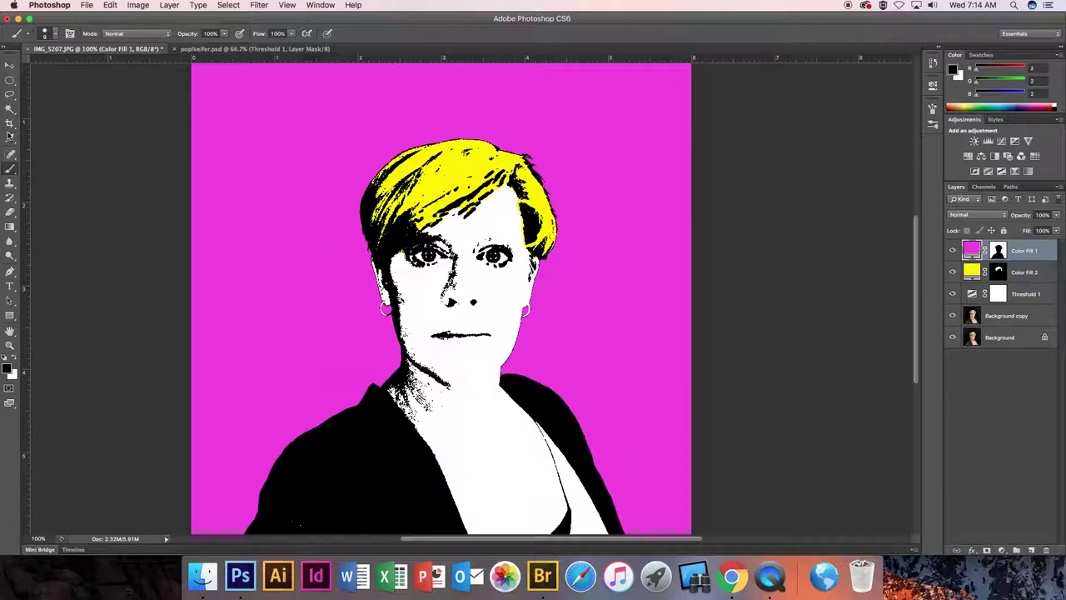
click(10, 110)
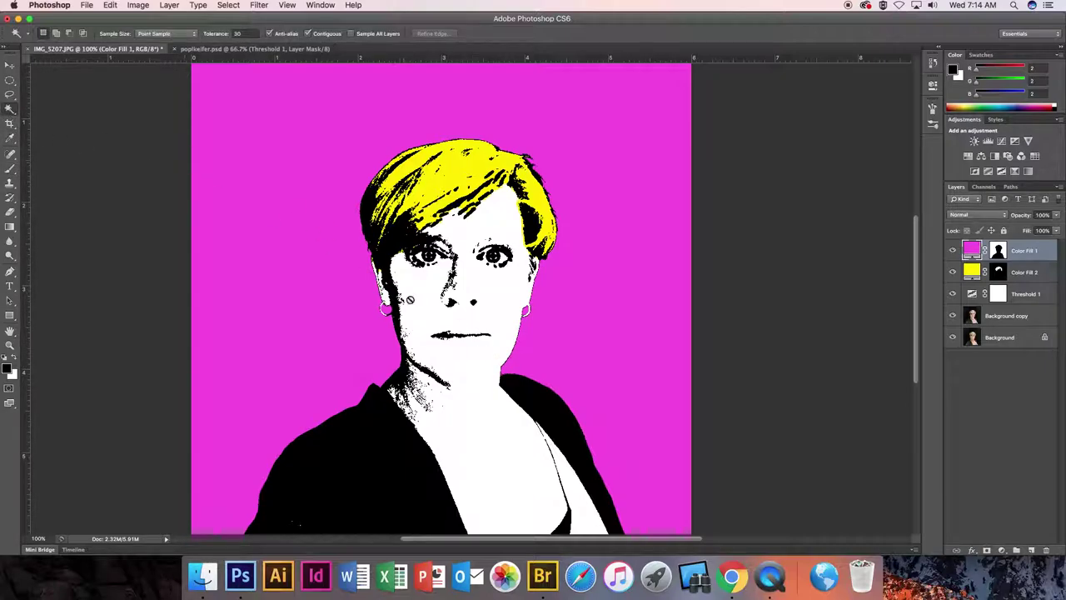
click(1027, 296)
click(495, 221)
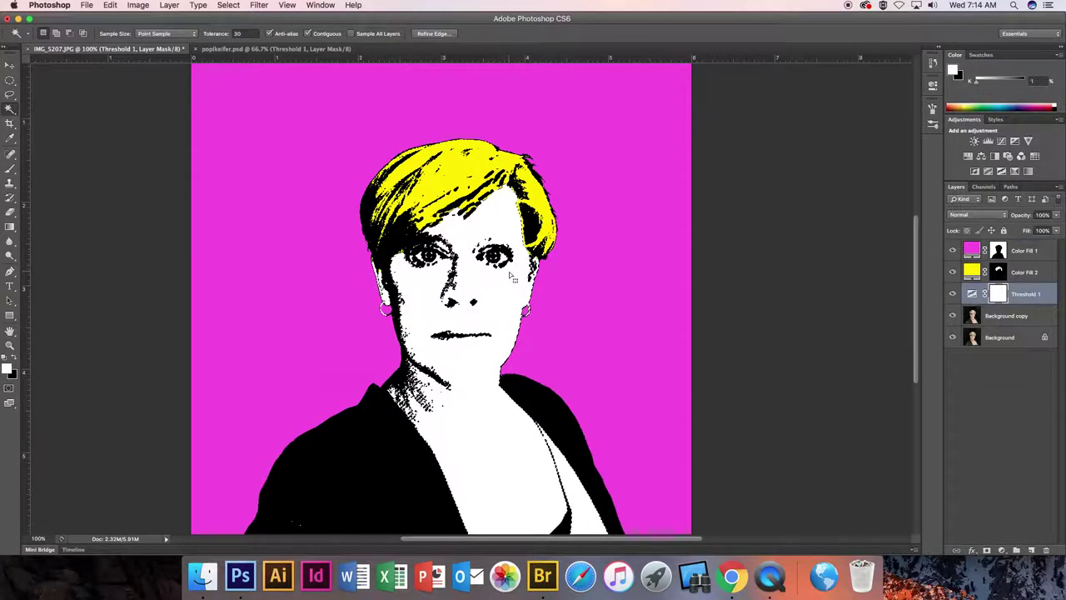
scroll(466, 291, down, 2)
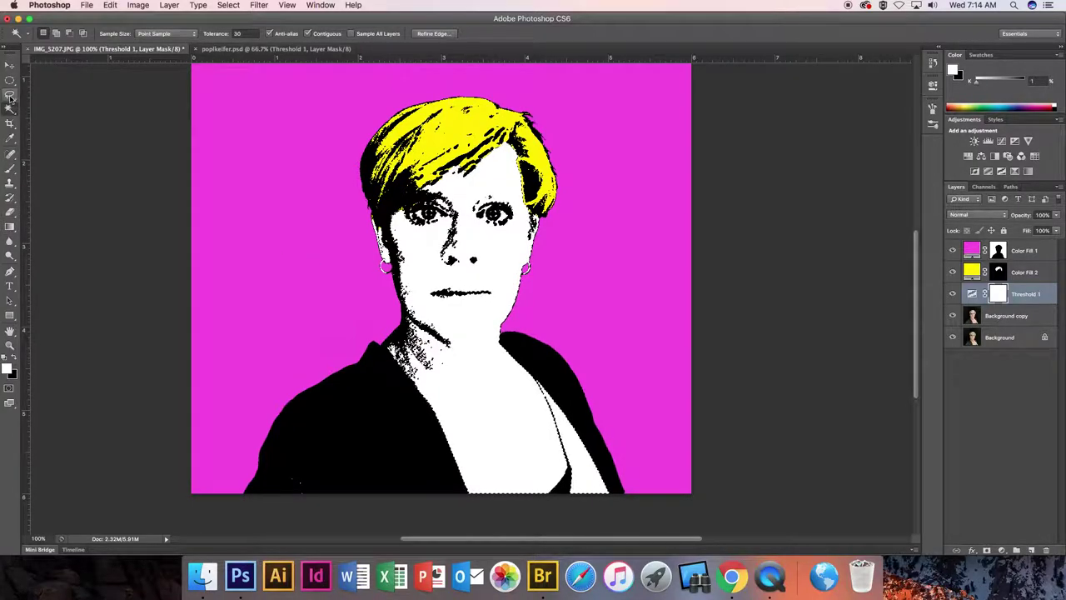
- Lasso the neck and chest down to the neckline into the skin selection, then zoom in
key(l)
mouse_move(531, 381)
mouse_down()
mouse_move(563, 438)
mouse_move(573, 500)
mouse_move(607, 497)
mouse_move(597, 458)
mouse_move(538, 377)
mouse_up()
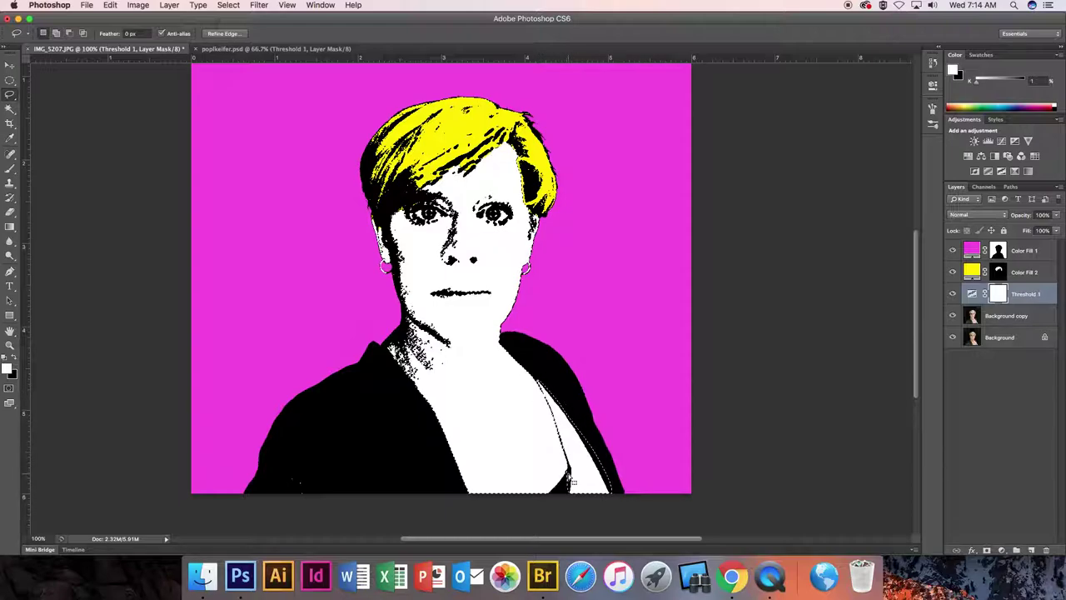
mouse_move(552, 455)
mouse_down()
mouse_move(569, 487)
mouse_move(555, 488)
mouse_move(555, 469)
mouse_up()
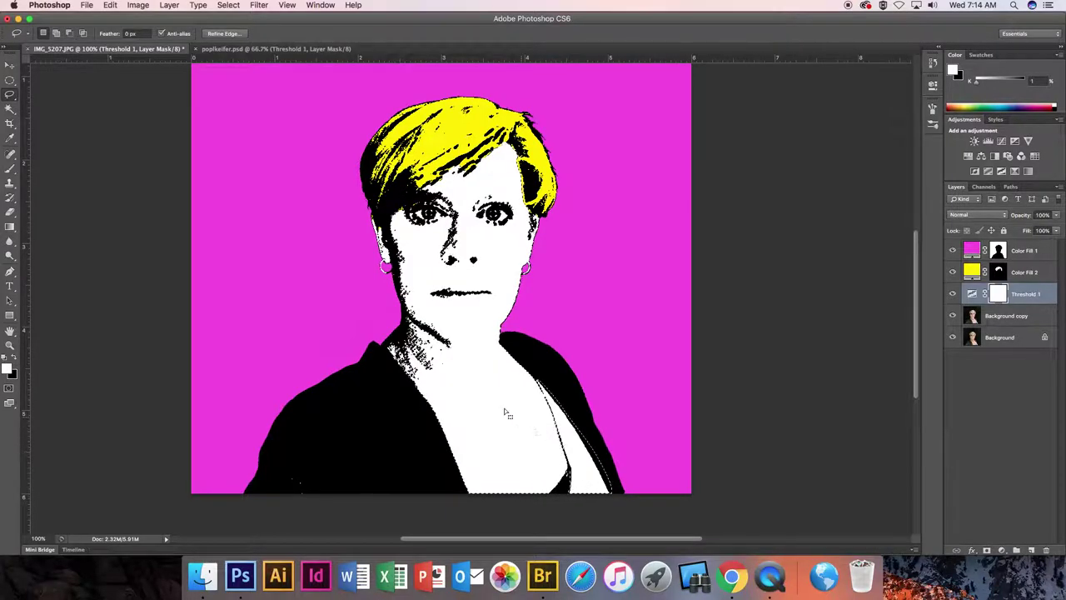
scroll(481, 327, up, 3)
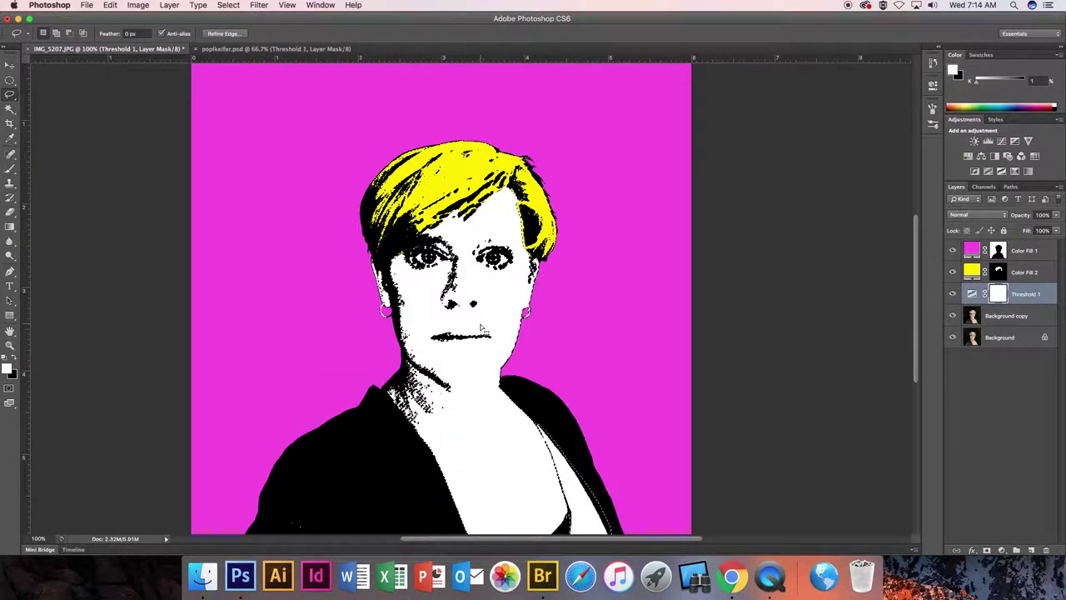
scroll(480, 327, up, 3)
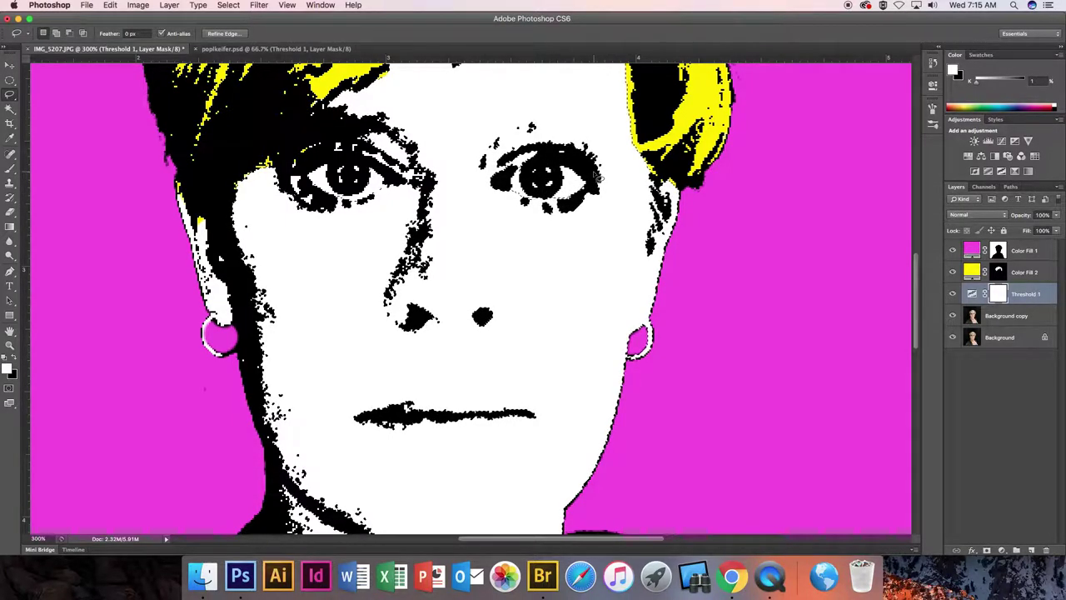
- Return to the Magic Wand and zoom back out, keeping the skin selection
click(10, 108)
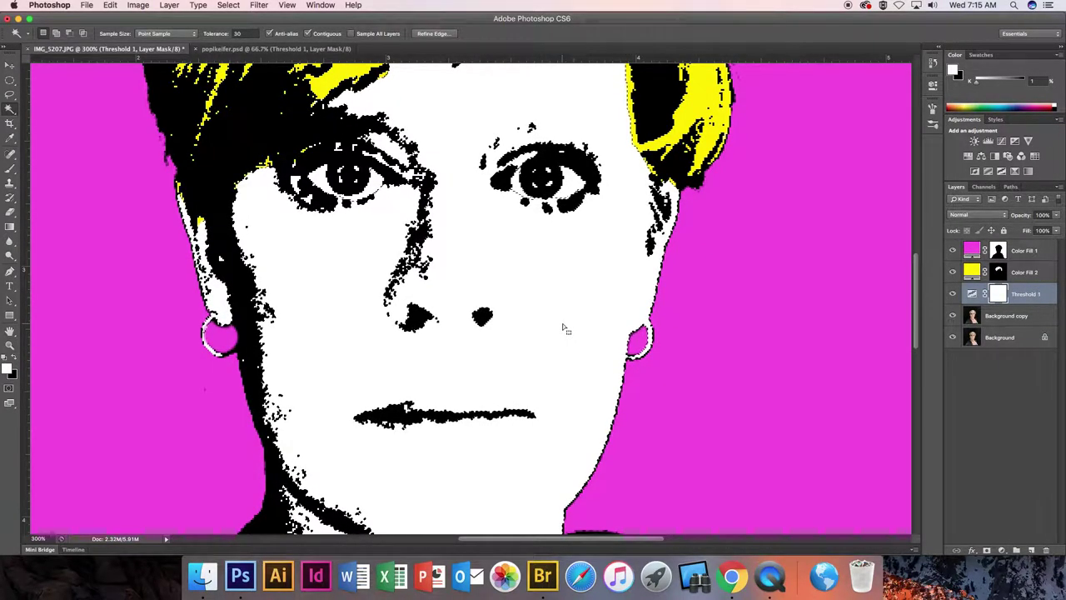
key(super+minus)
key(super+minus)
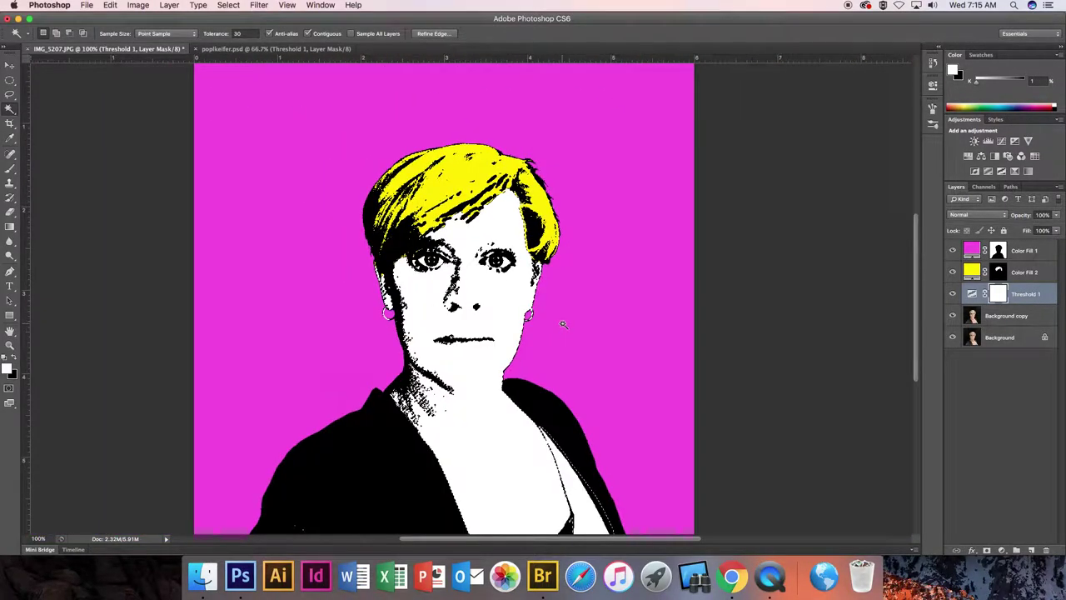
- Add a Solid Color fill layer over the skin selection in pale yellow e0d181
click(1001, 550)
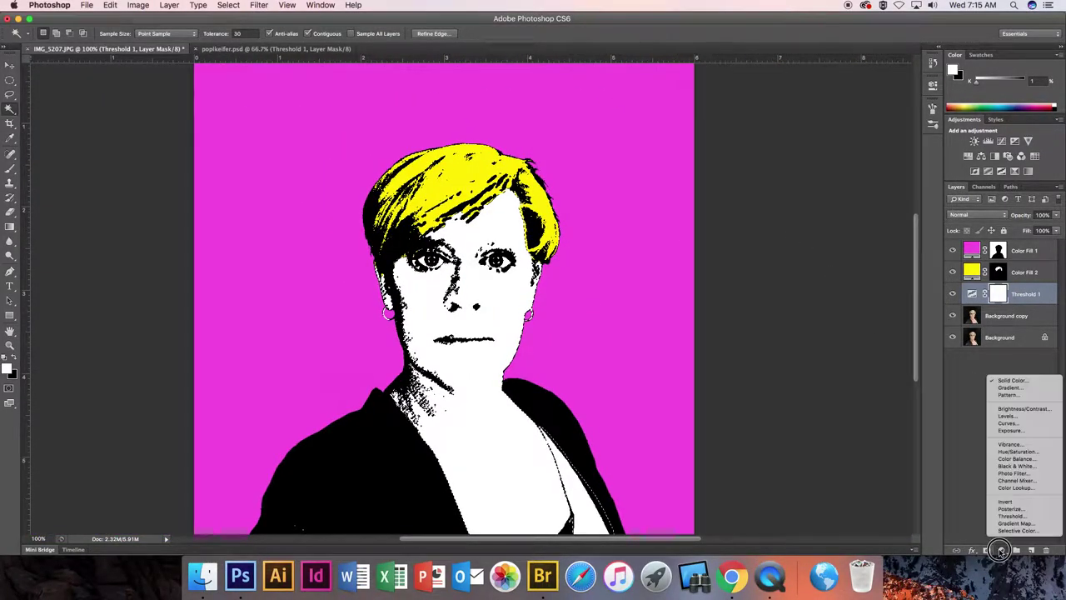
click(1012, 379)
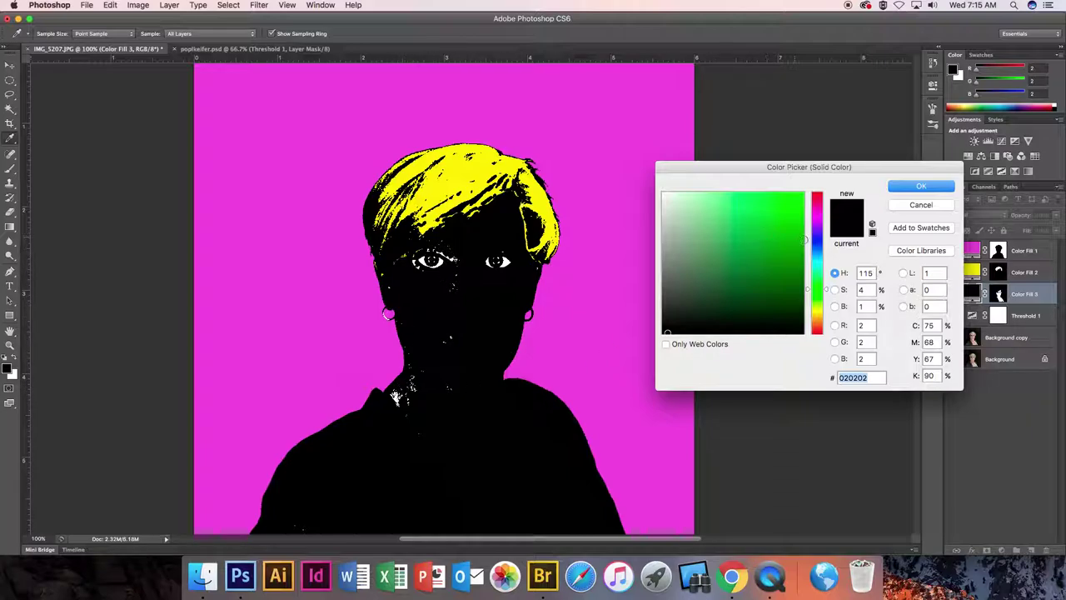
drag(824, 289, 825, 314)
click(772, 218)
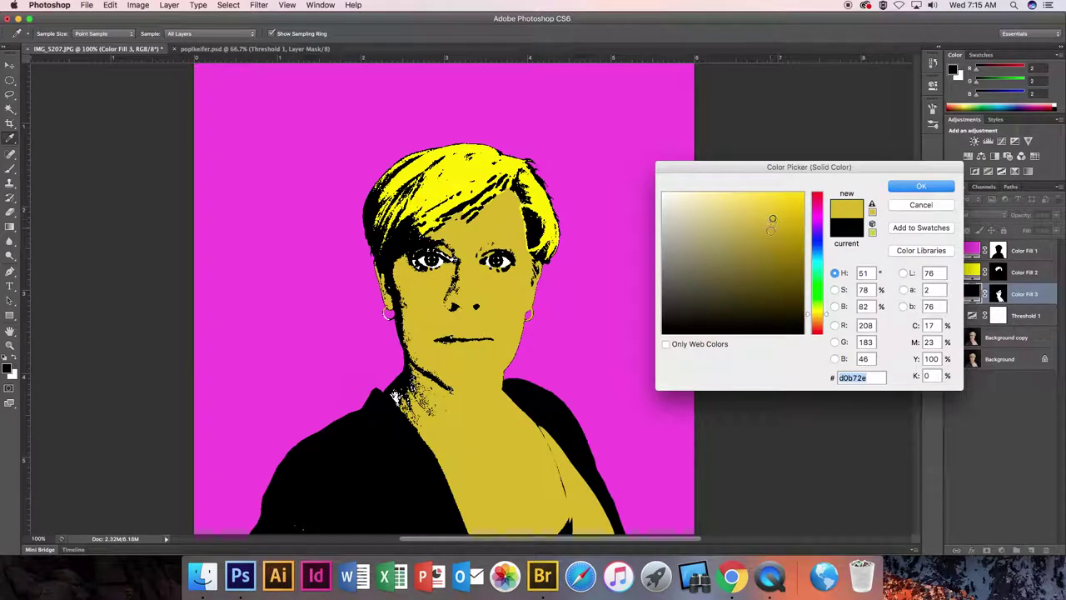
click(735, 227)
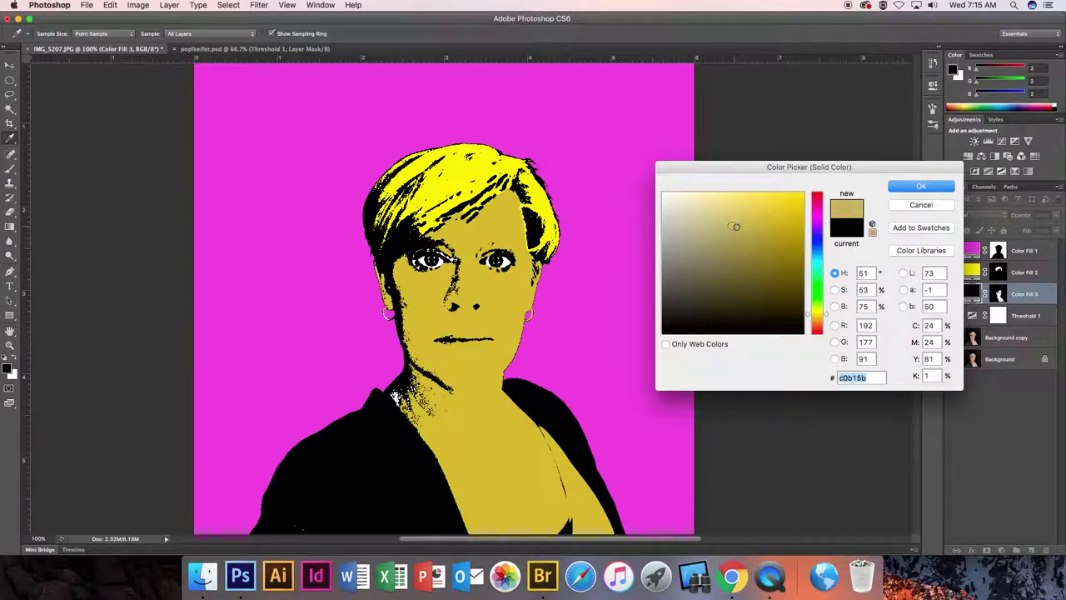
click(702, 214)
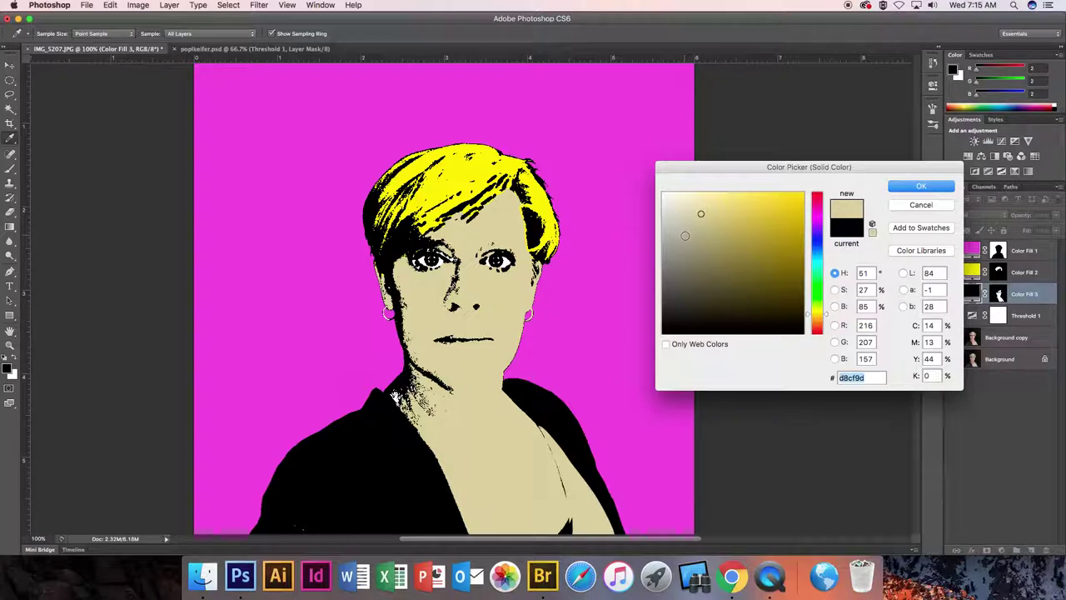
click(706, 238)
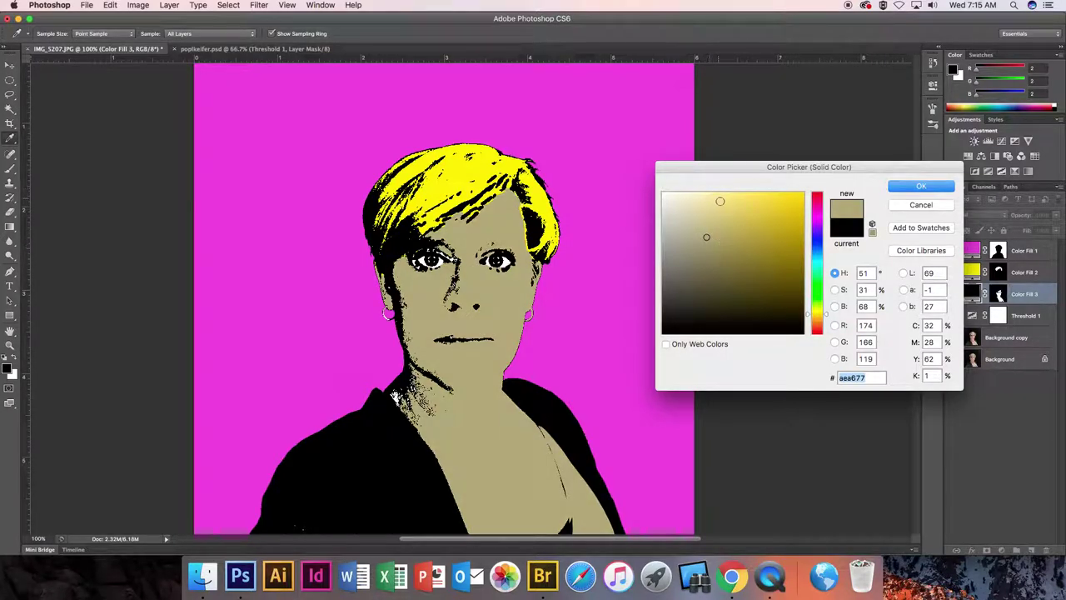
click(723, 210)
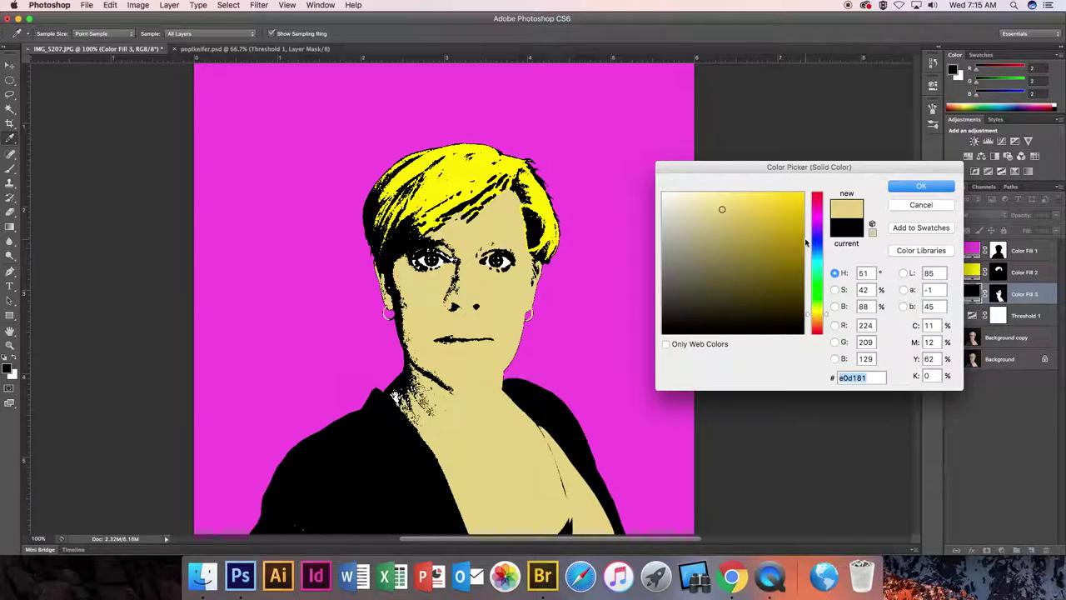
click(921, 189)
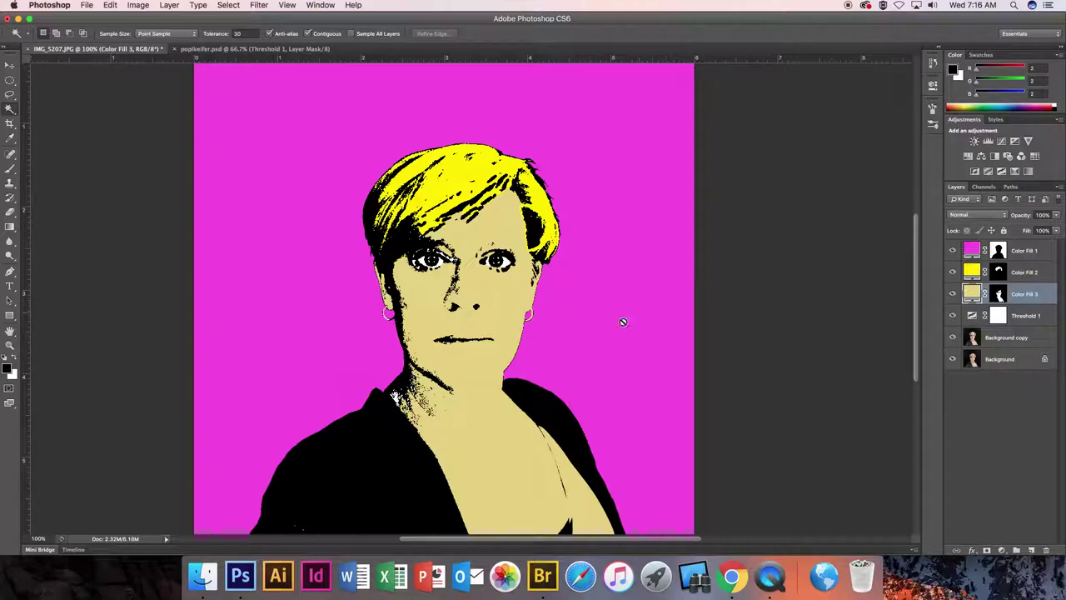
- Brush over Color Fill 3's mask along the neck, hiding the fill beside it with black
click(998, 295)
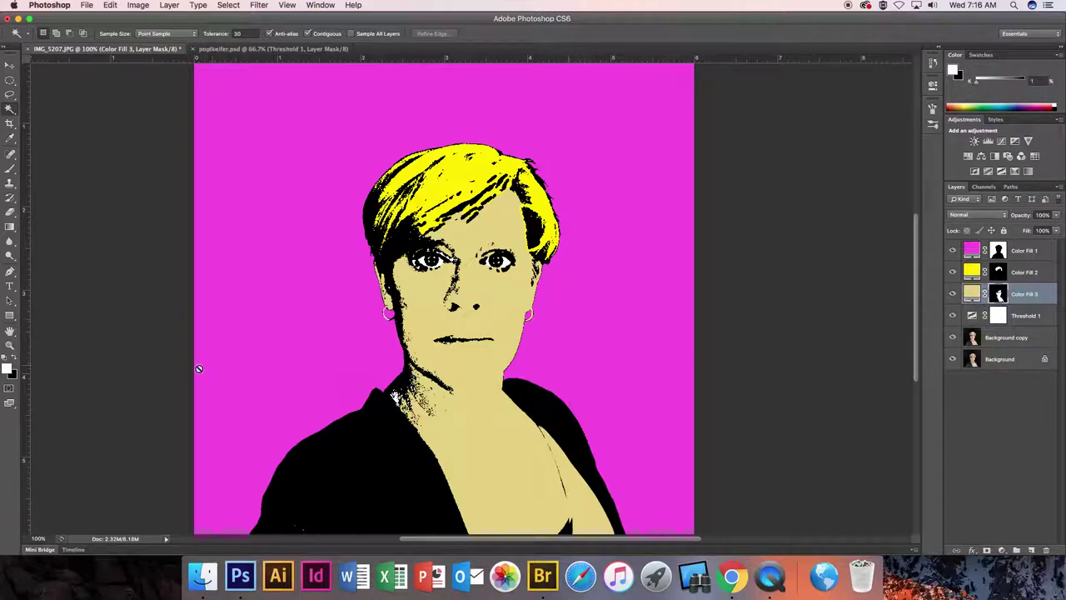
click(10, 168)
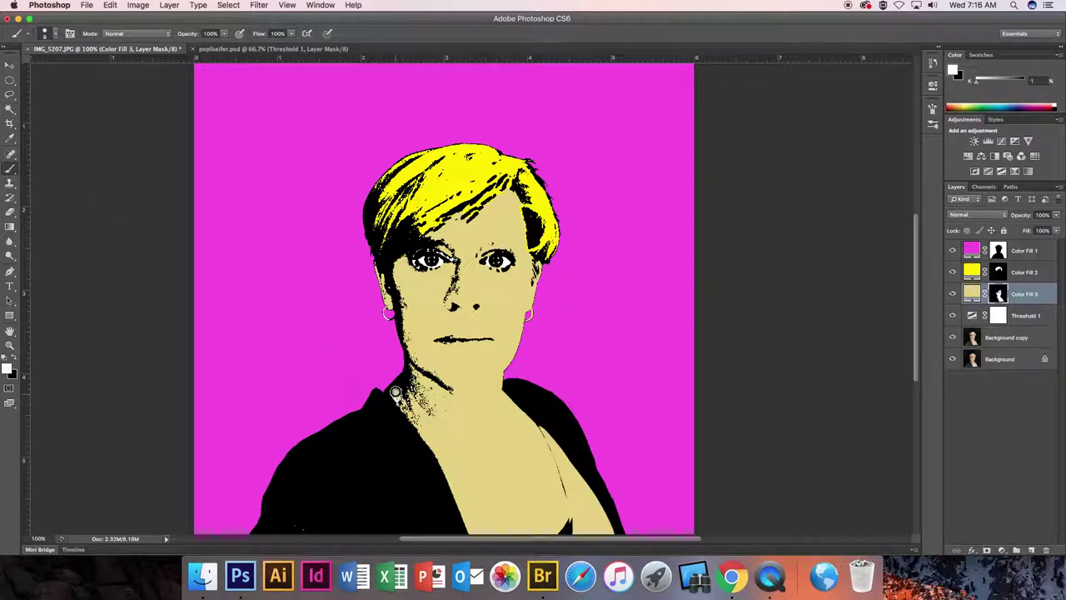
drag(407, 397, 416, 380)
click(17, 359)
mouse_move(403, 398)
mouse_down()
mouse_move(392, 400)
mouse_move(408, 406)
mouse_move(417, 378)
mouse_up()
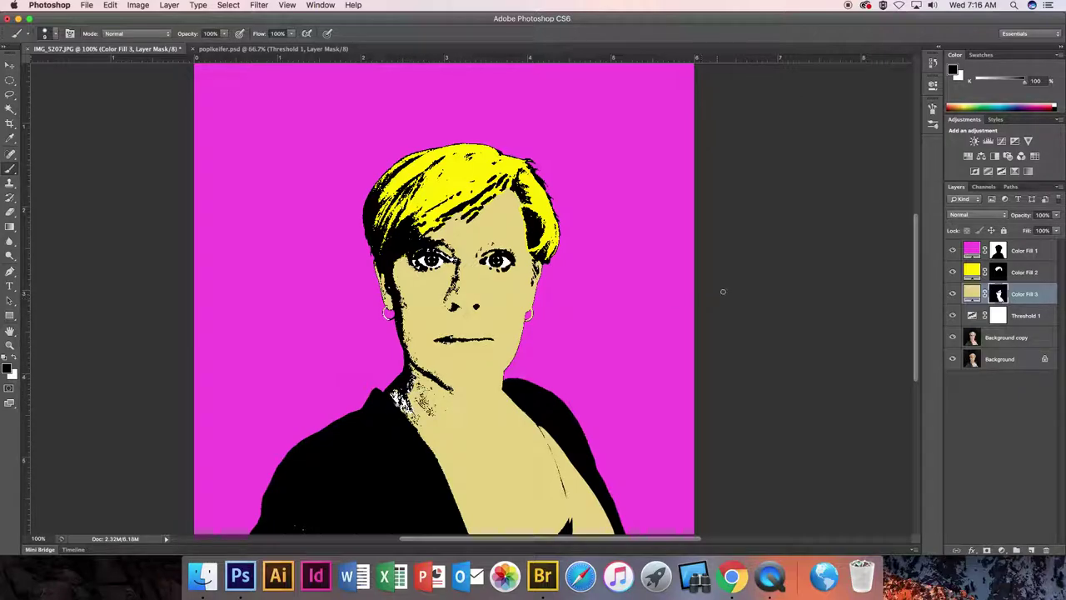
- Set the Color Fill 3 skin layer's blend mode to Multiply
click(972, 295)
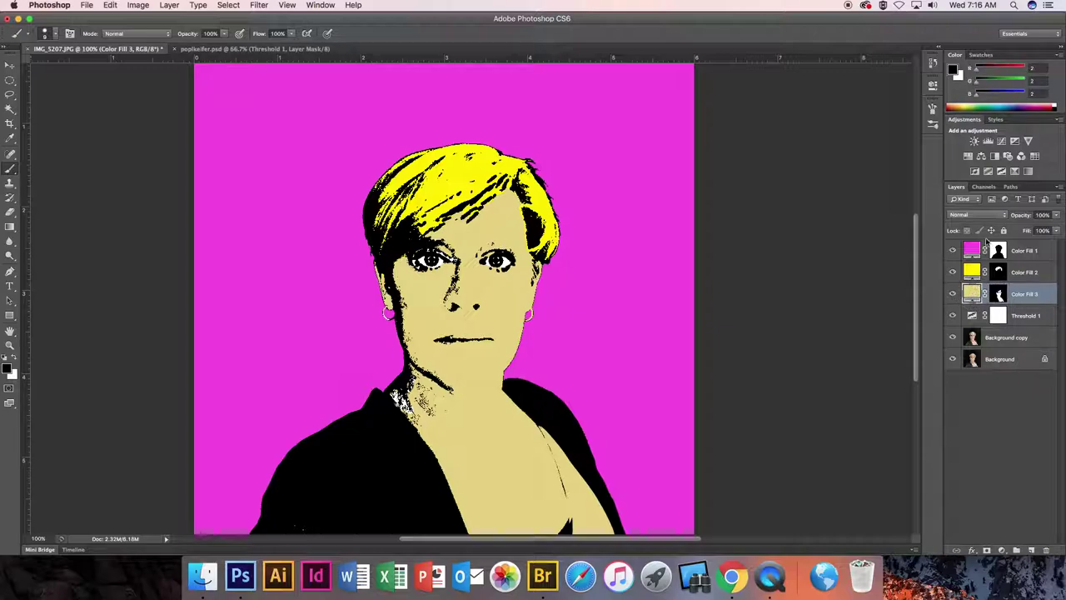
click(999, 215)
click(980, 242)
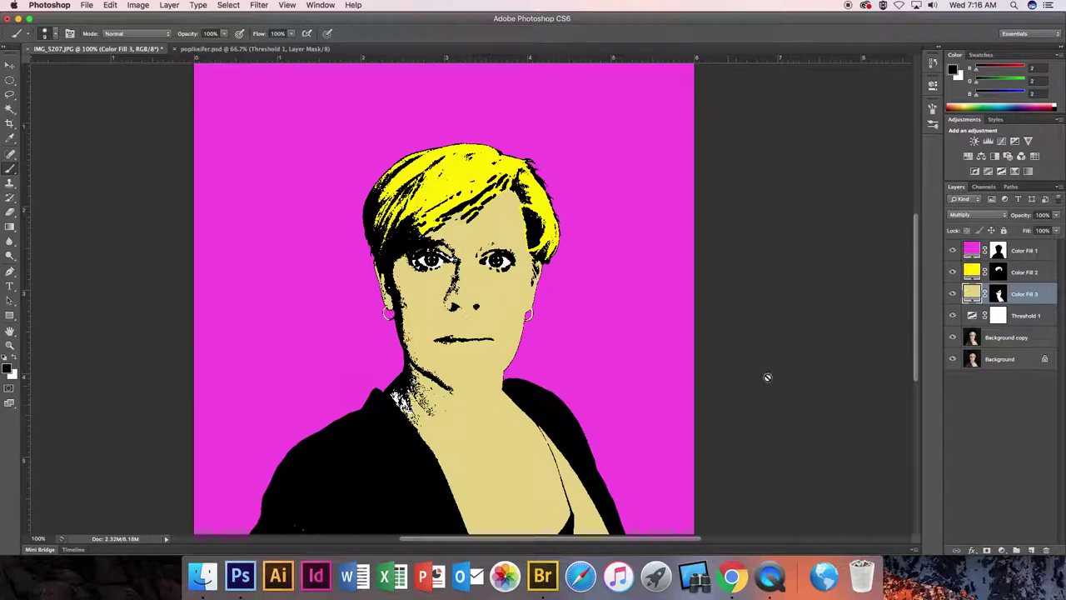
- Paint white on Color Fill 3's mask to cover the neck speckles with skin colour
click(998, 293)
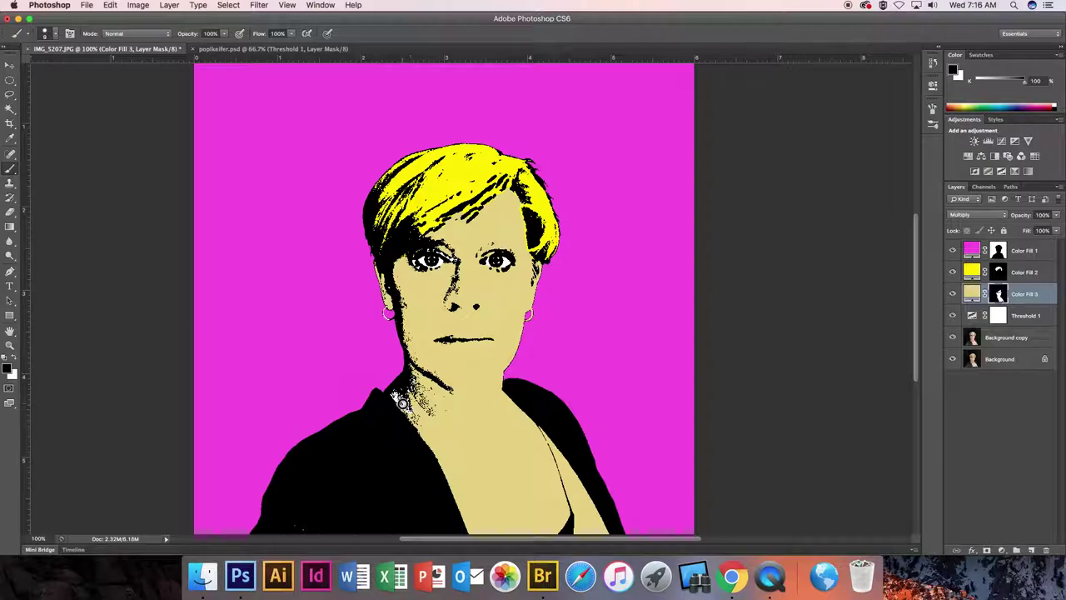
key(x)
mouse_move(399, 393)
mouse_down()
mouse_move(407, 408)
mouse_move(394, 393)
mouse_move(400, 404)
mouse_move(410, 385)
mouse_move(446, 384)
mouse_up()
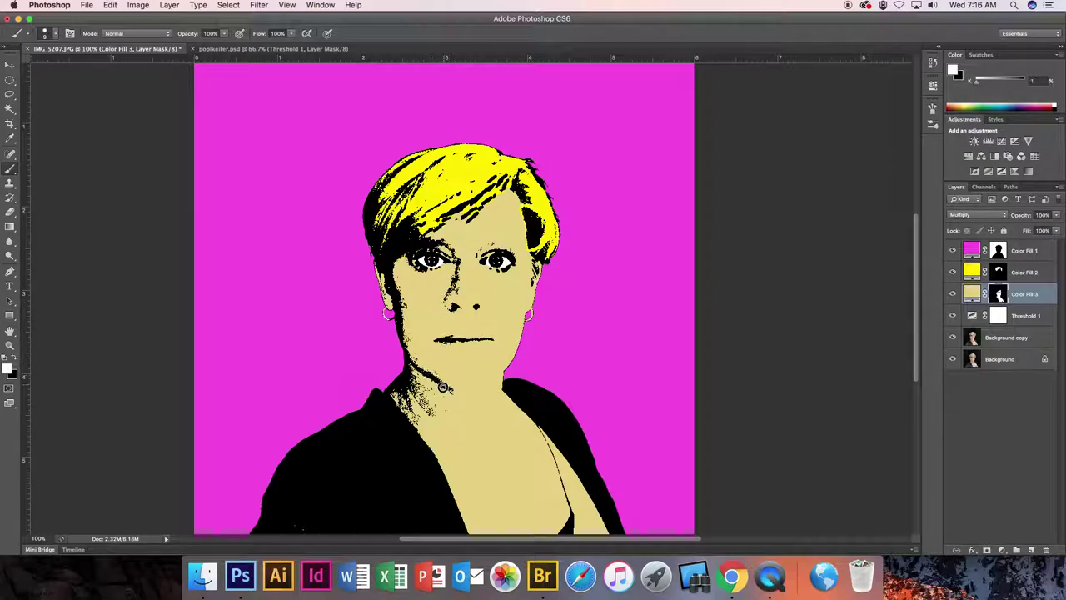
- With a 41 px black brush, mask the skin fill off along the lower right neckline
click(20, 360)
drag(558, 446, 563, 463)
click(54, 36)
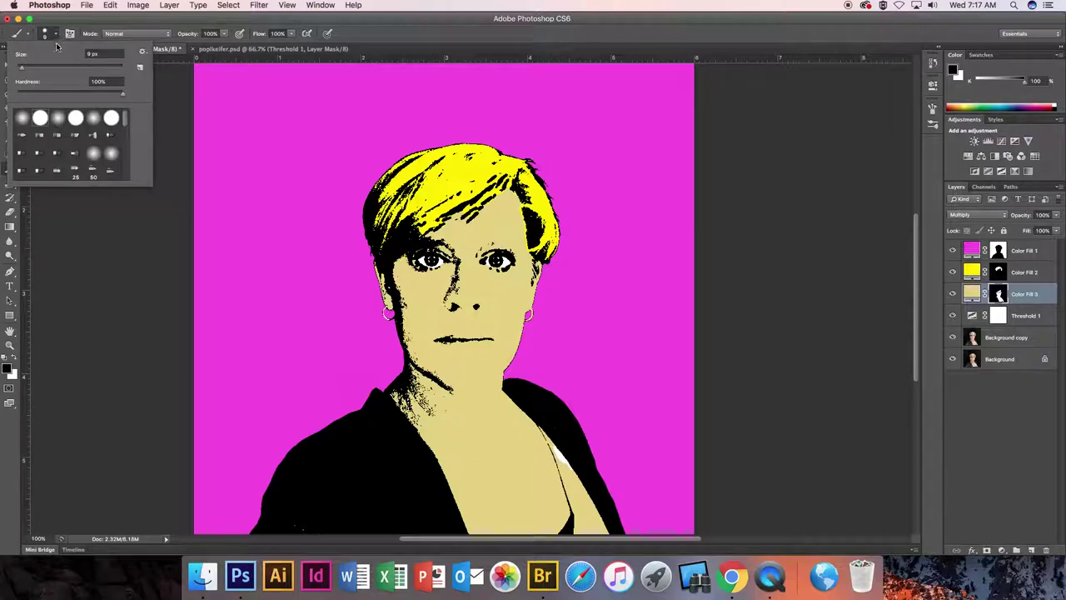
drag(22, 69, 38, 68)
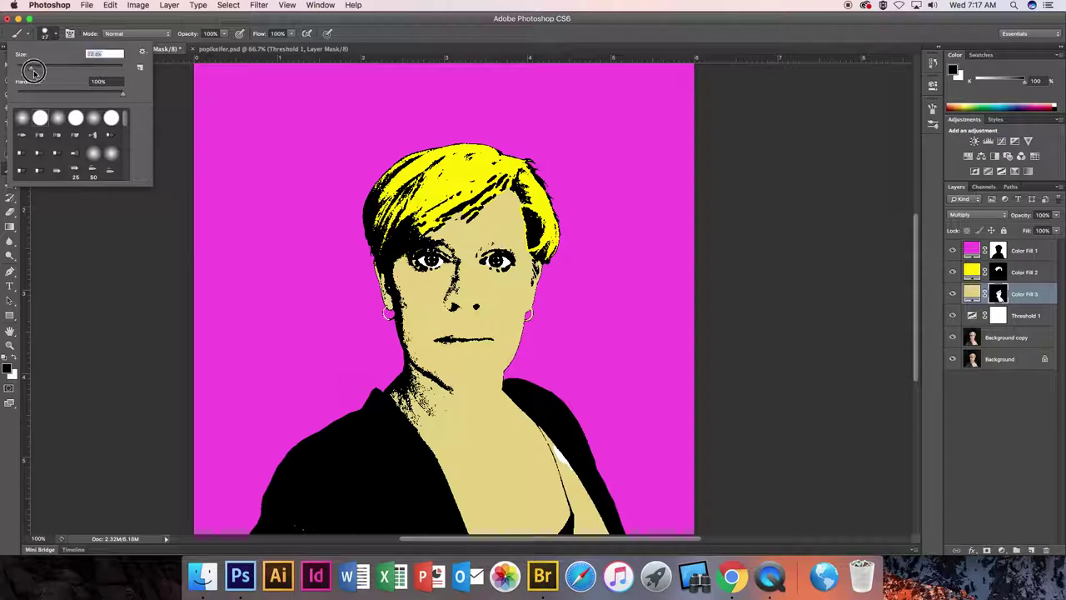
click(554, 429)
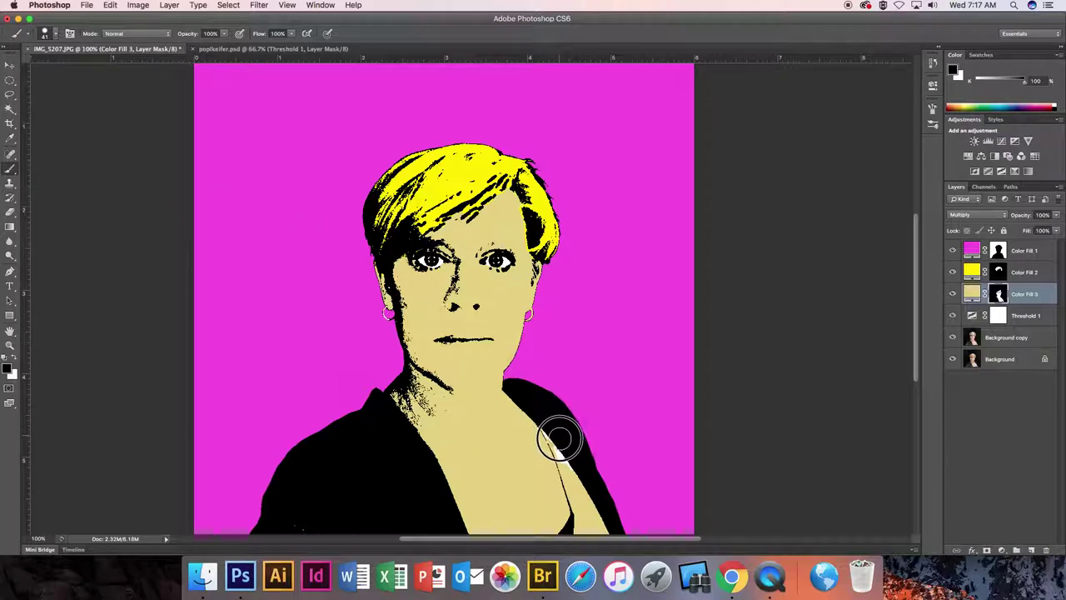
drag(564, 450, 598, 522)
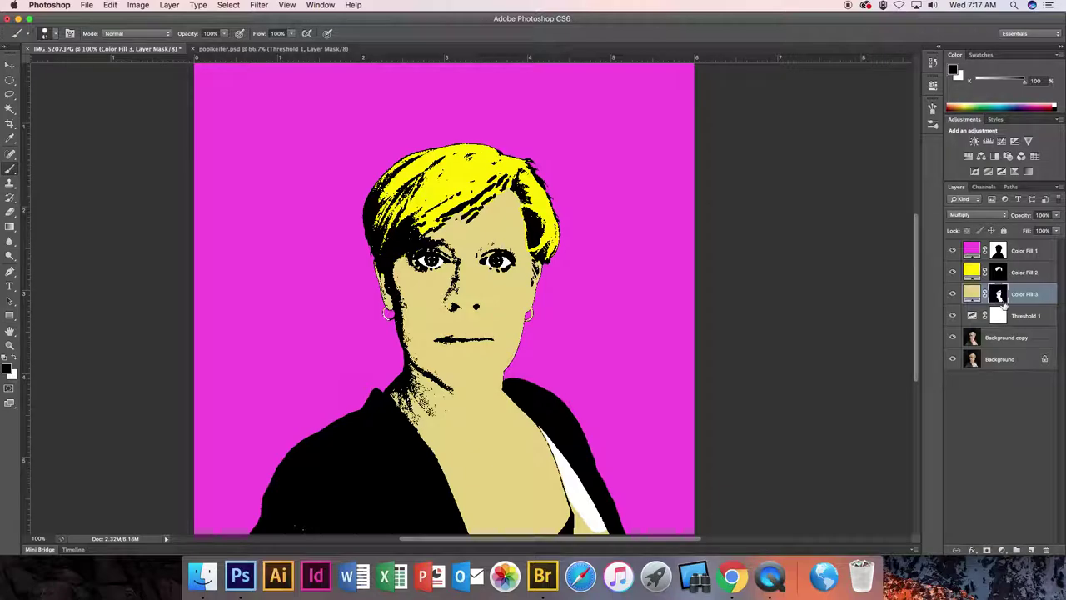
mouse_move(598, 491)
mouse_down()
mouse_move(574, 490)
mouse_move(575, 519)
mouse_move(597, 528)
mouse_move(585, 524)
mouse_up()
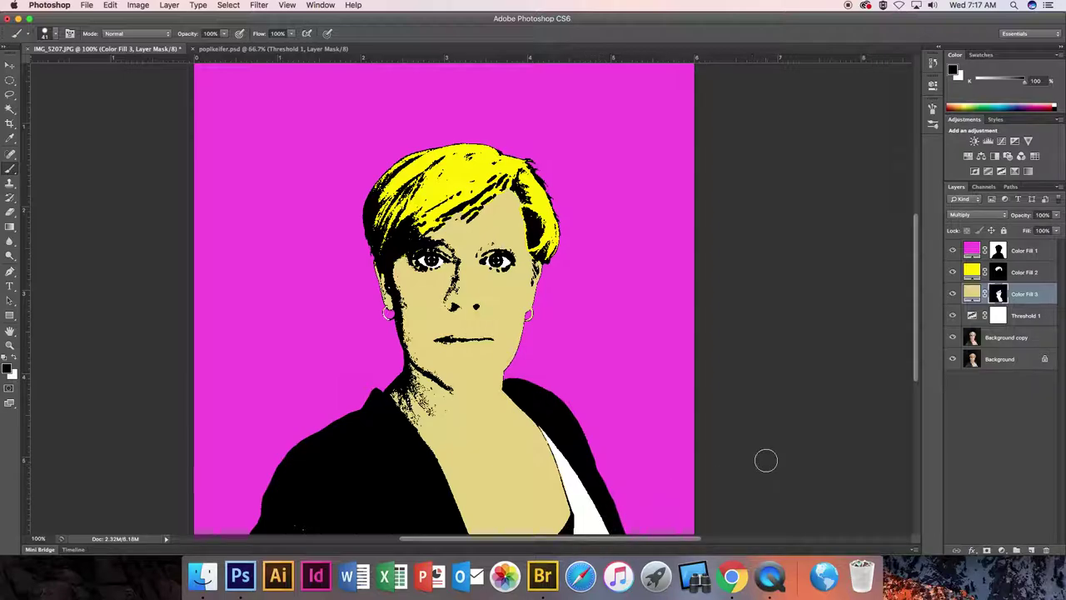
click(971, 294)
click(975, 215)
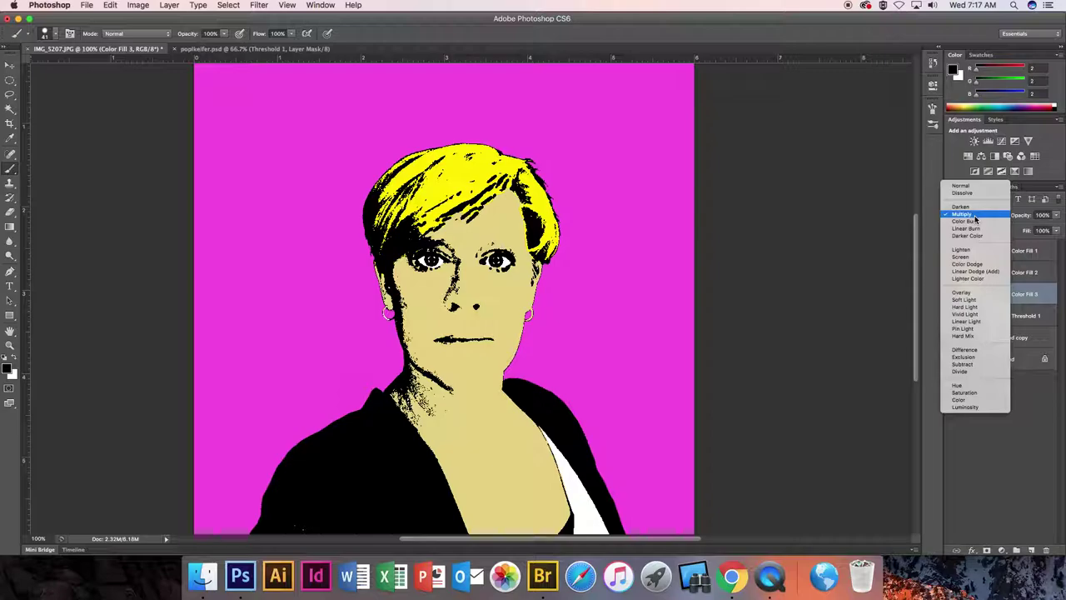
click(975, 223)
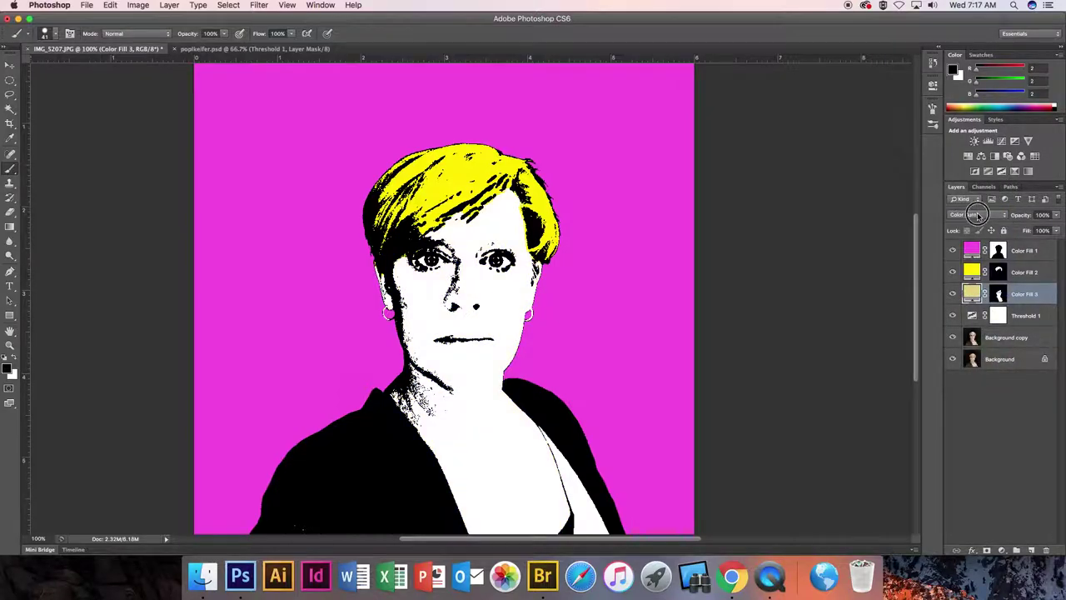
click(977, 215)
click(978, 231)
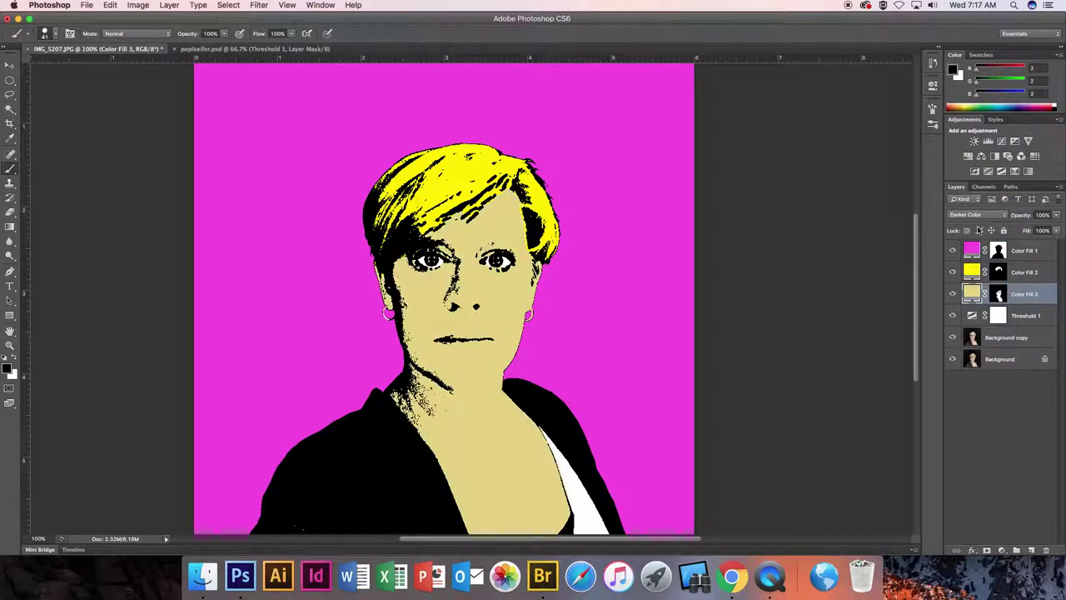
click(980, 214)
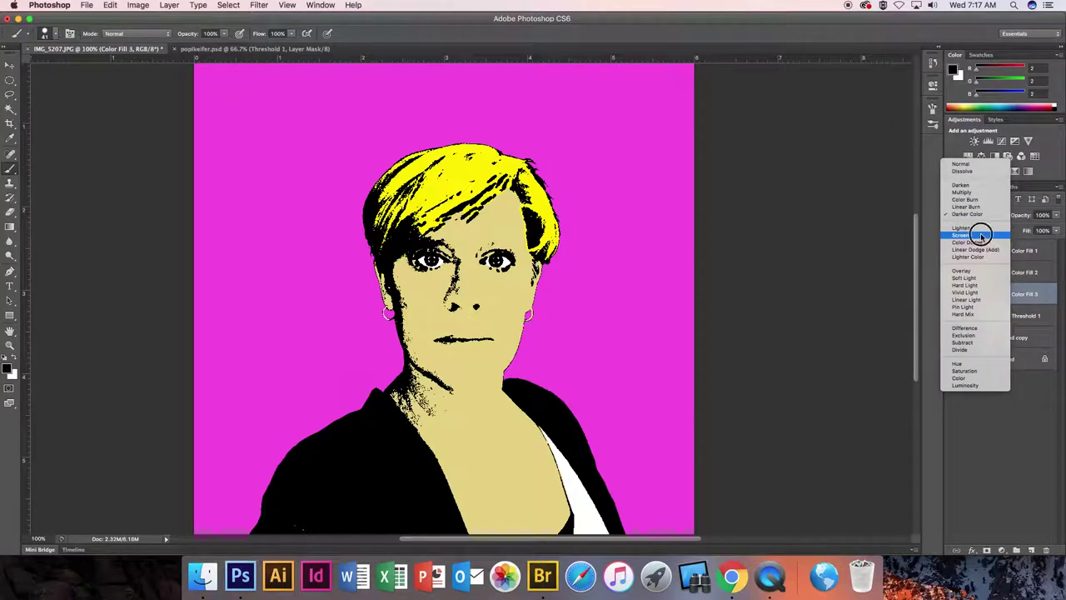
click(981, 234)
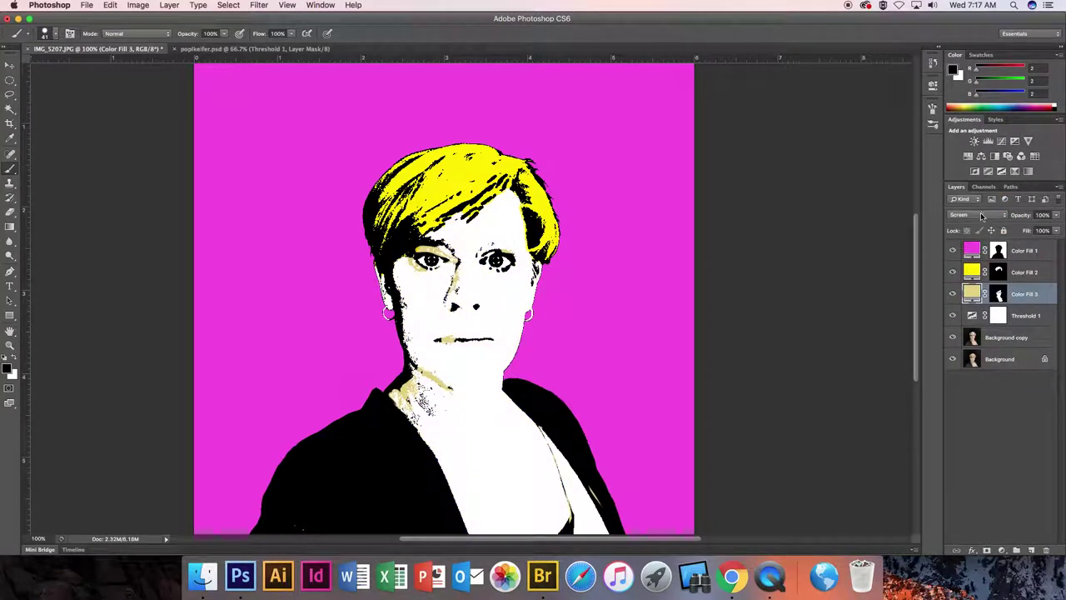
click(981, 215)
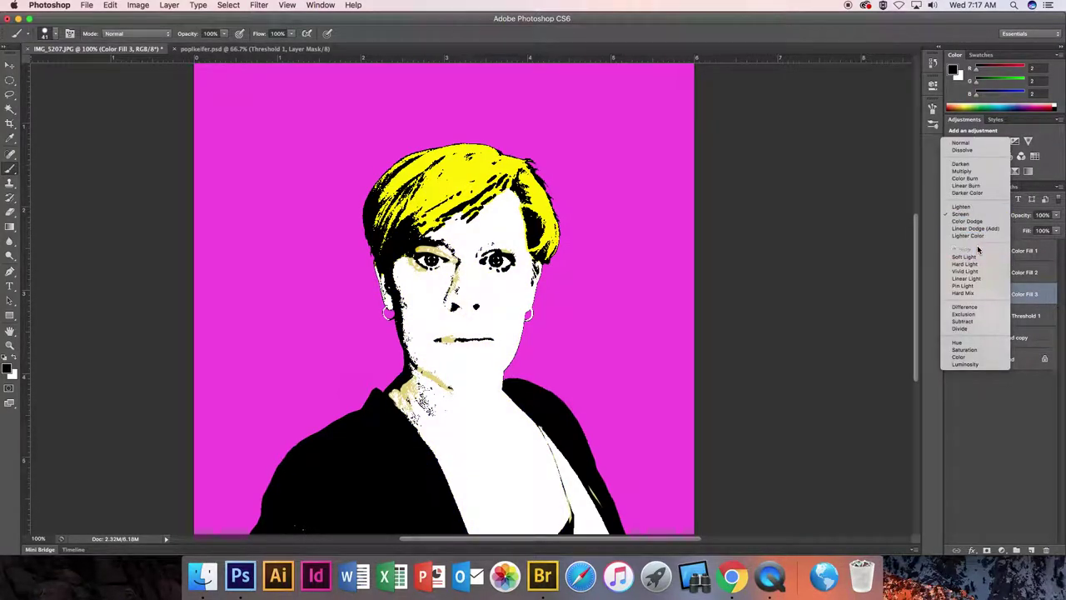
click(978, 250)
click(979, 218)
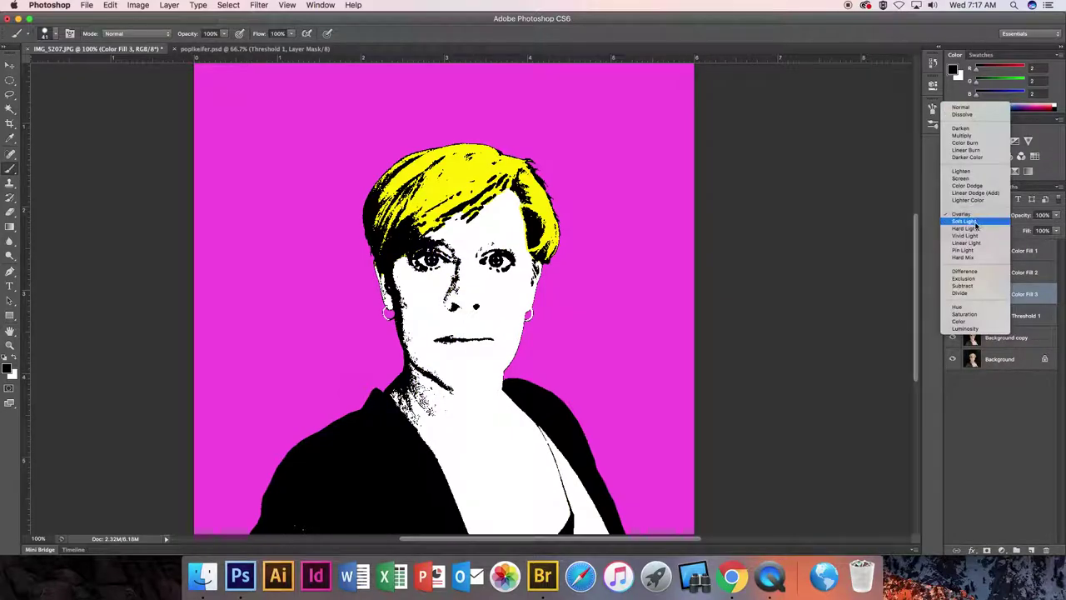
click(973, 250)
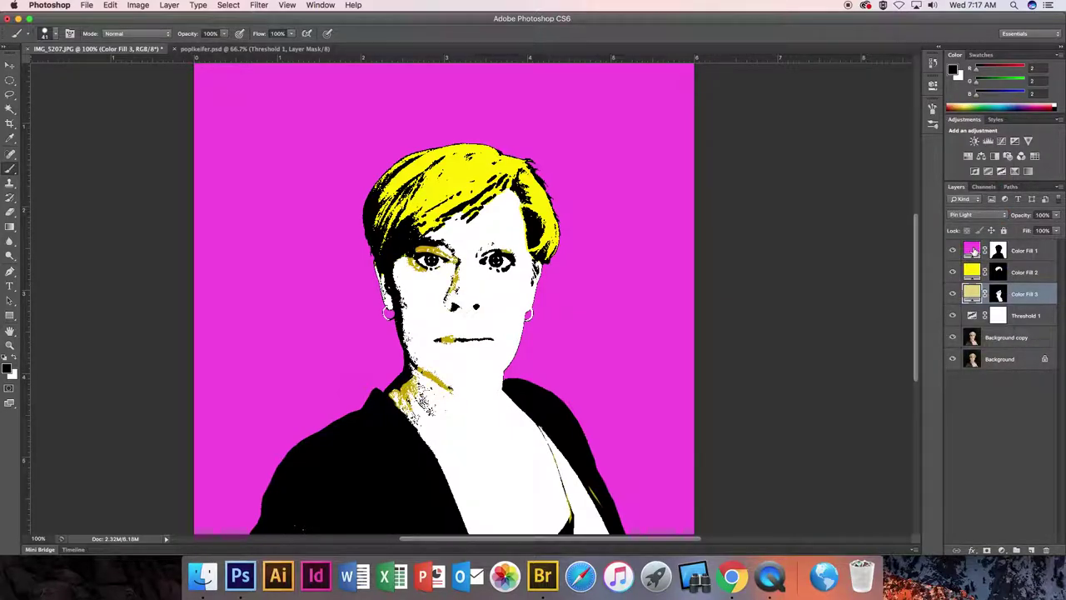
click(978, 218)
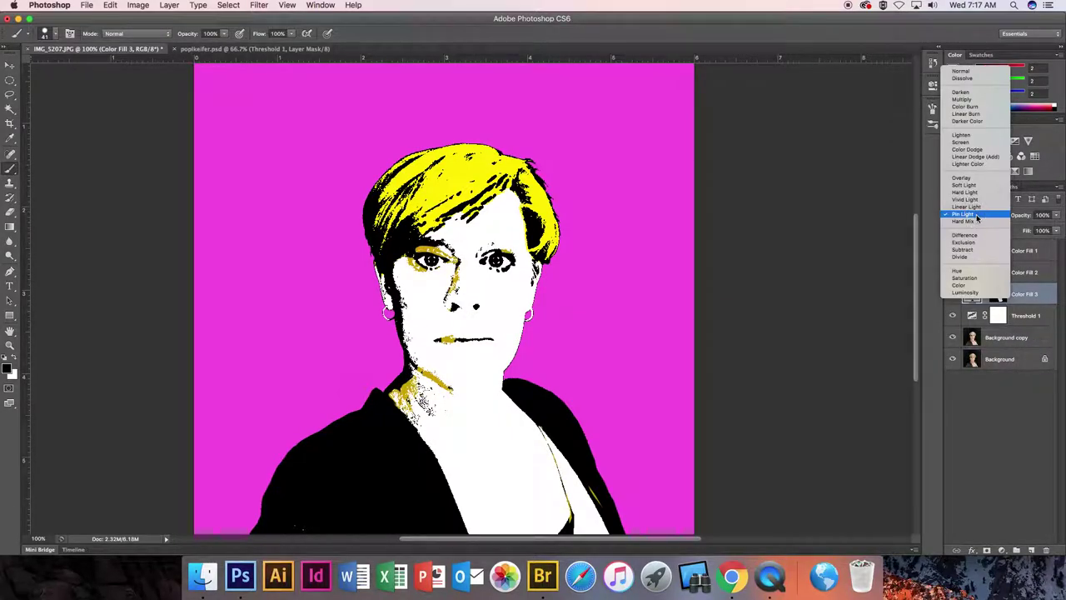
click(972, 100)
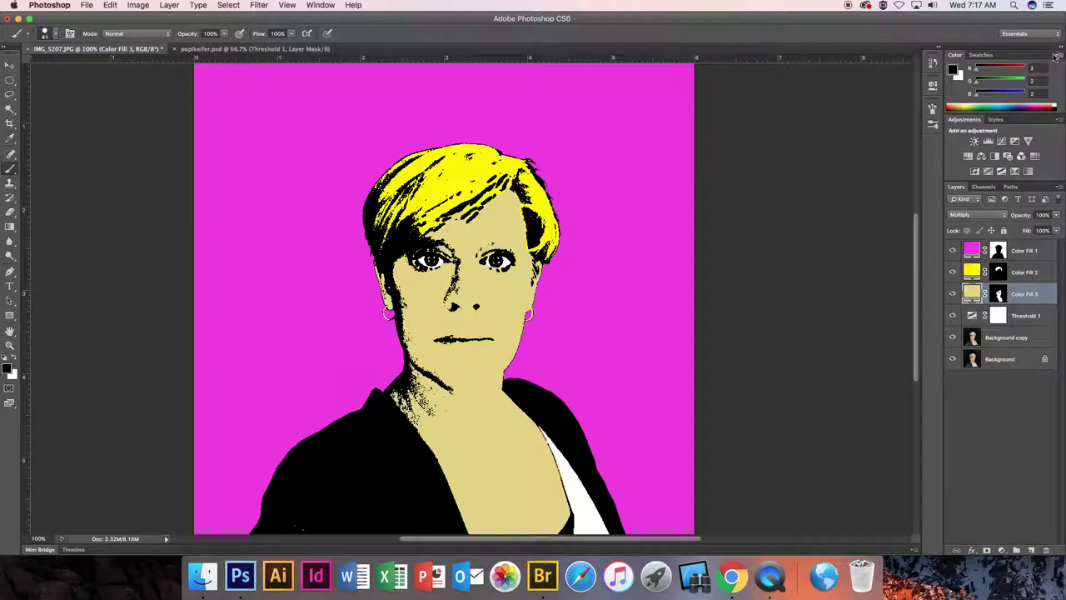
click(1005, 217)
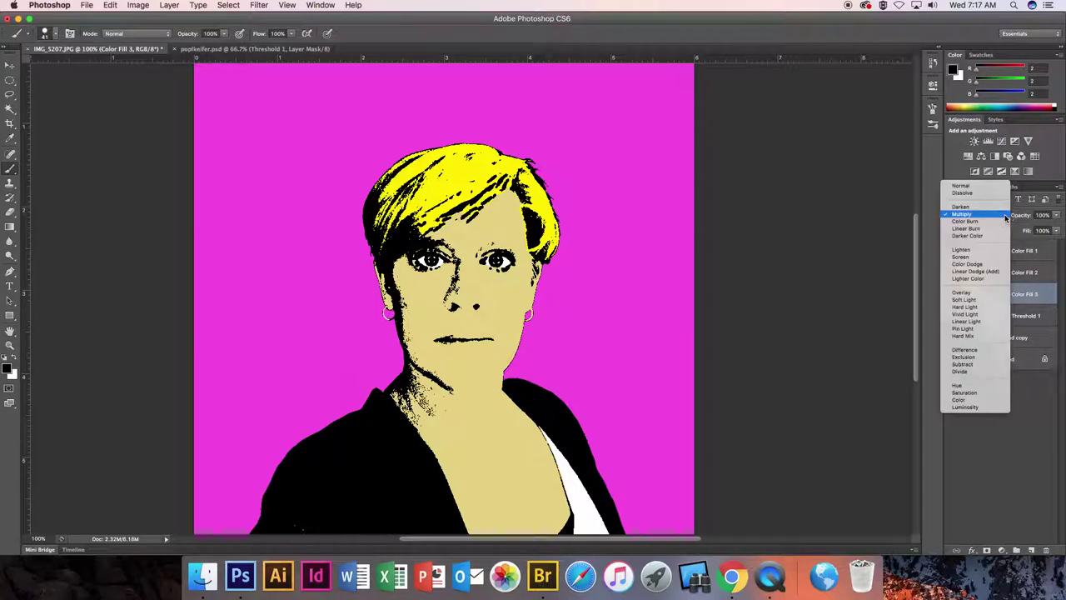